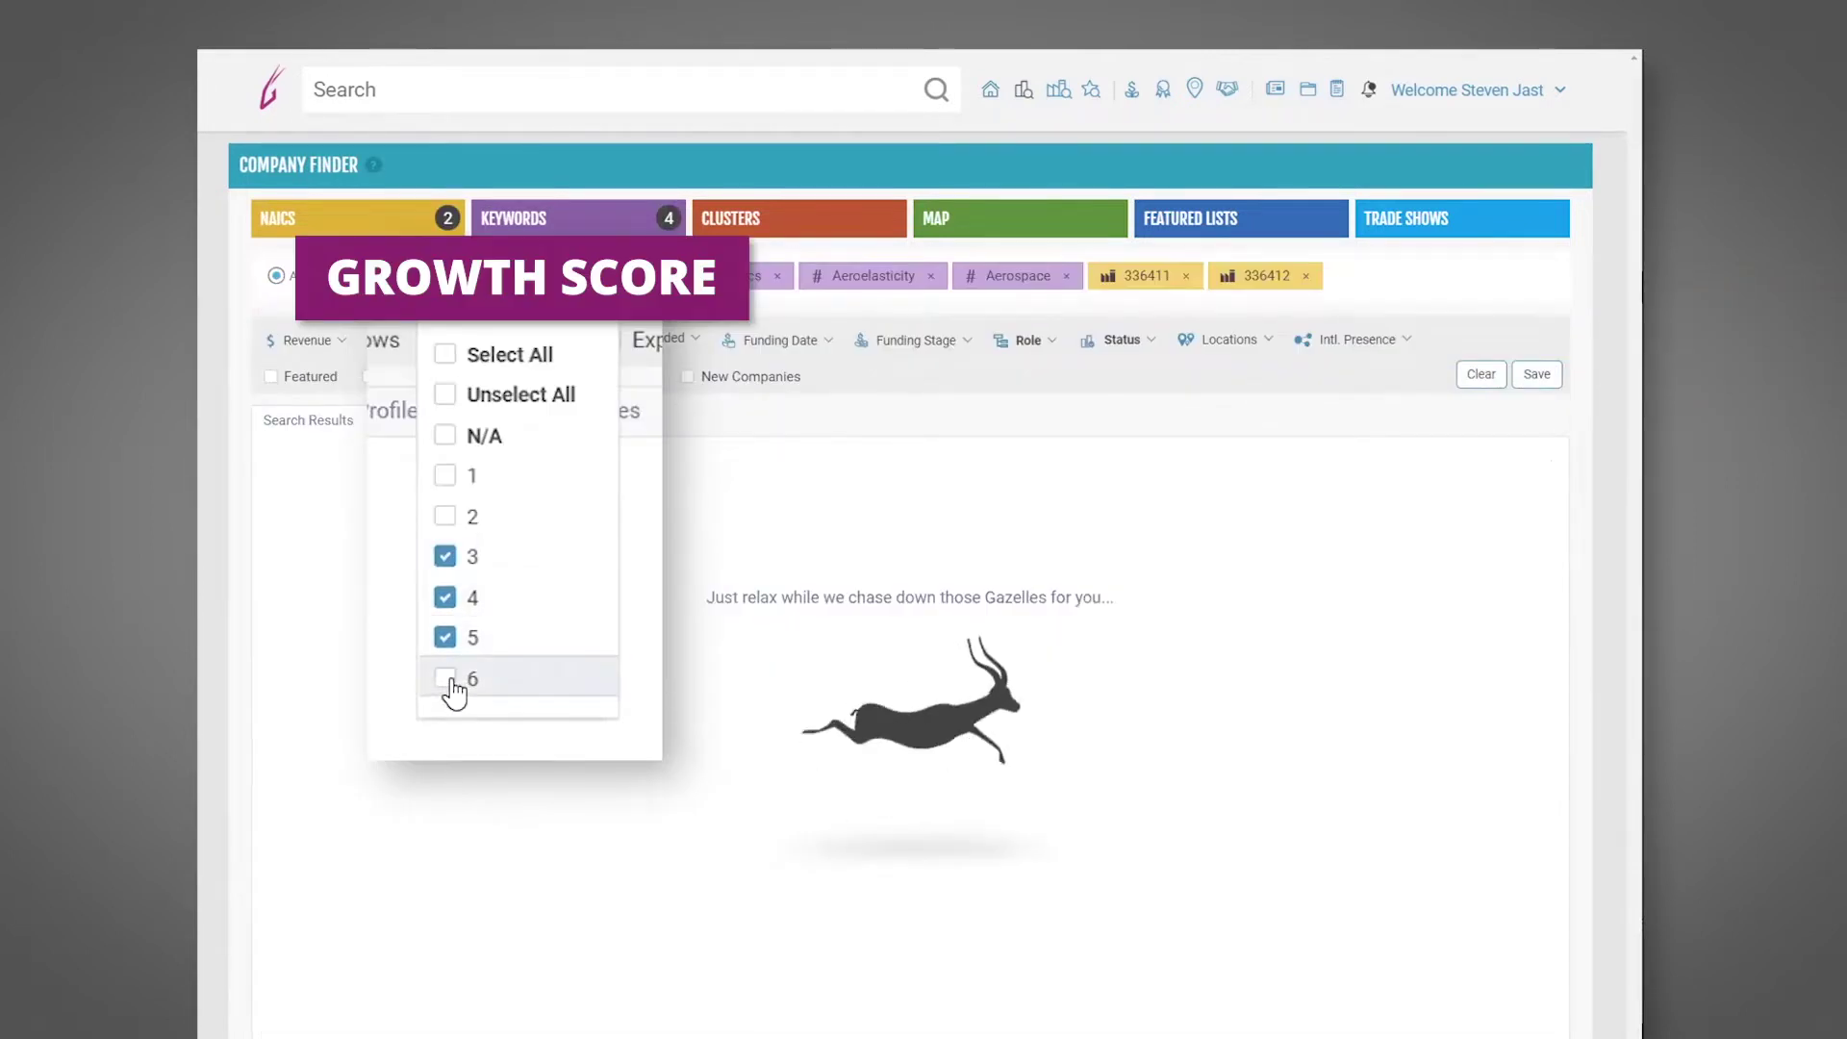
# Add G-Score 6 to the G. Score filter, completing the 3–6 selection that lists 3,544 companies
pyautogui.click(446, 680)
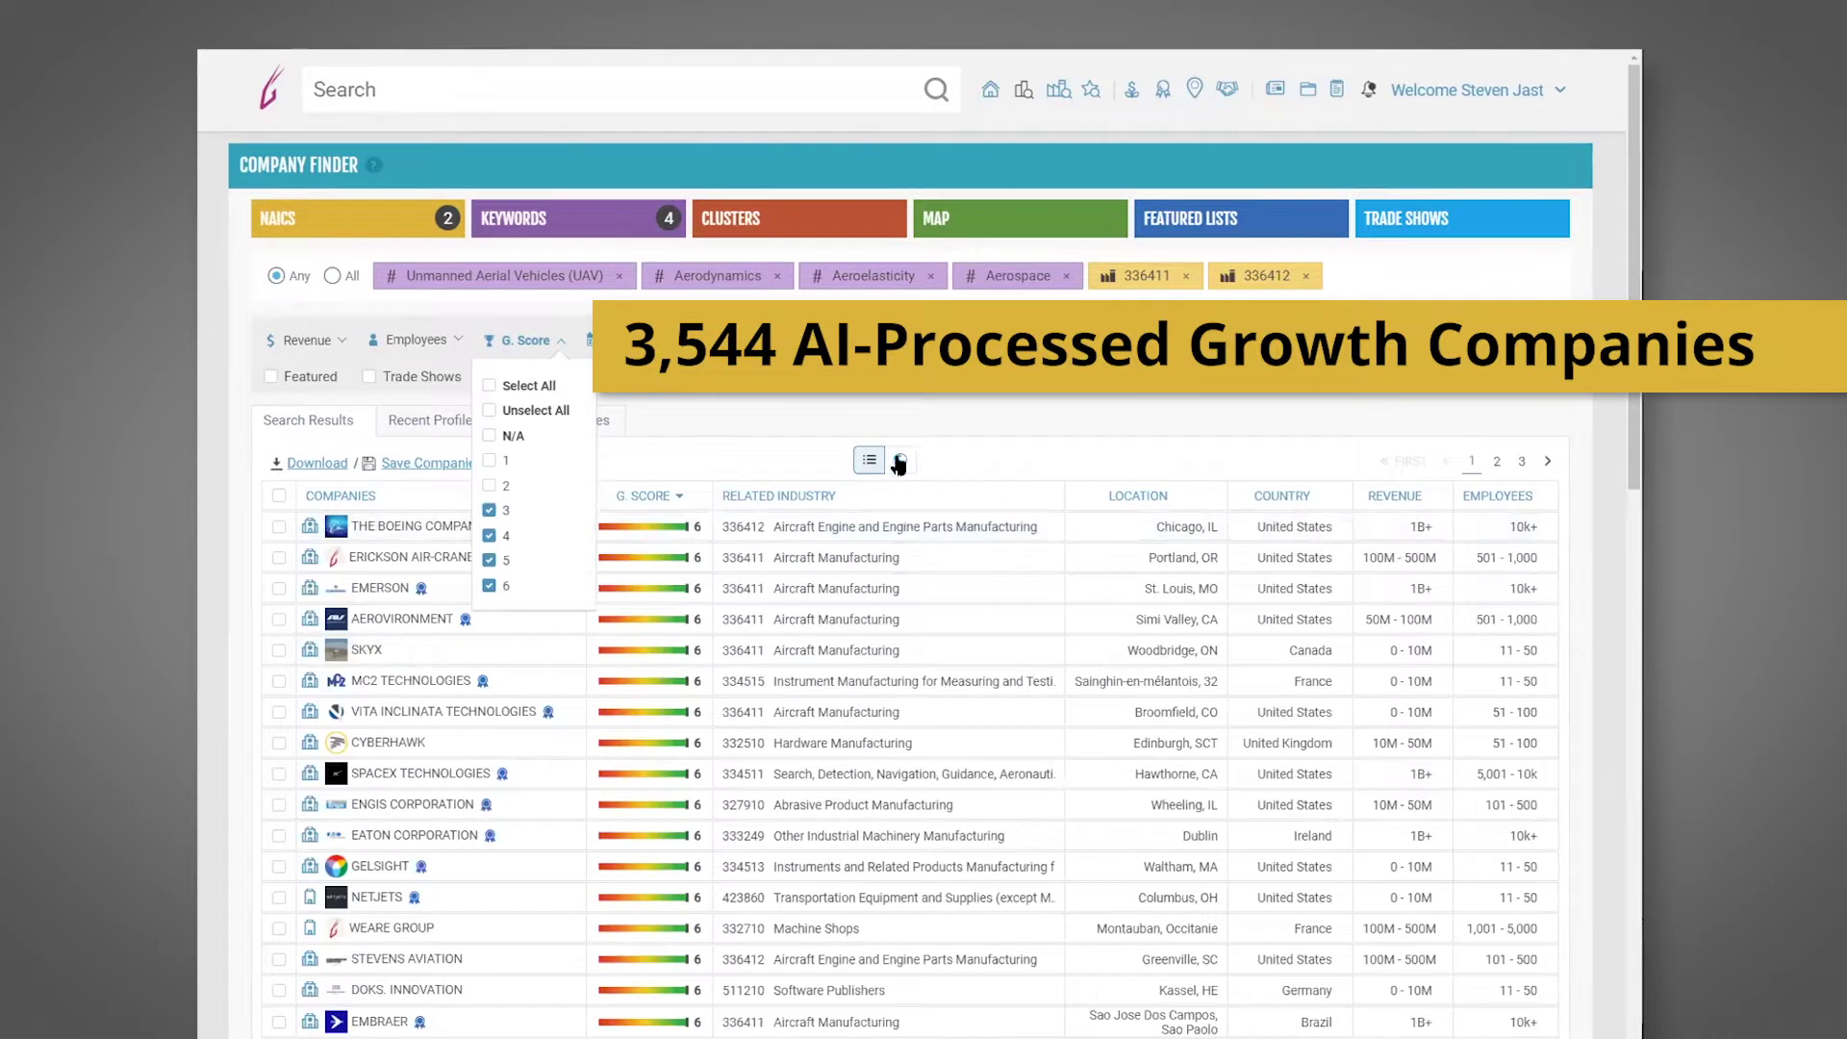